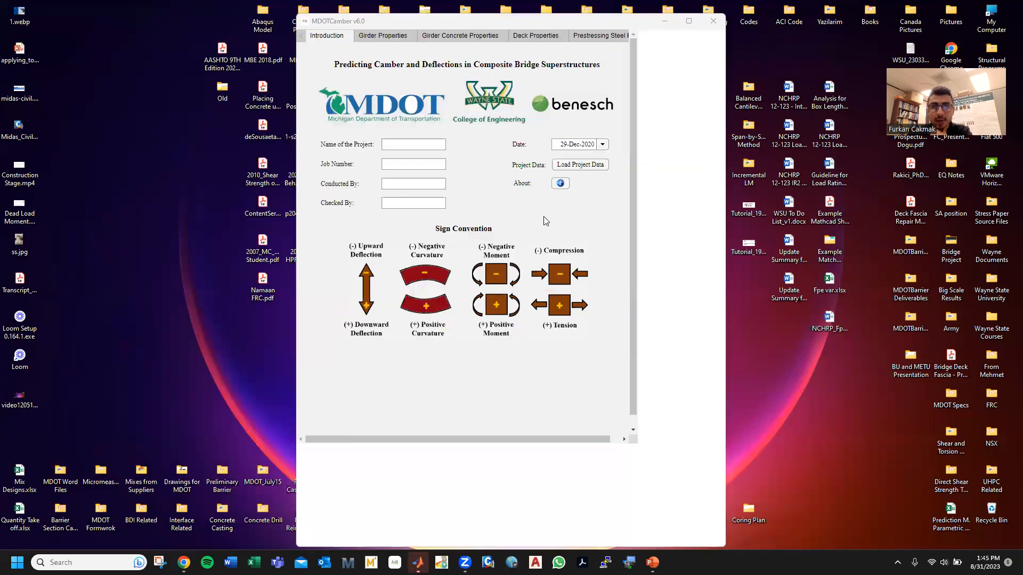
Resize and reposition the MDOTCamber window, and load the project inputs from the file S11_FULL.mat
drag(727, 255, 647, 249)
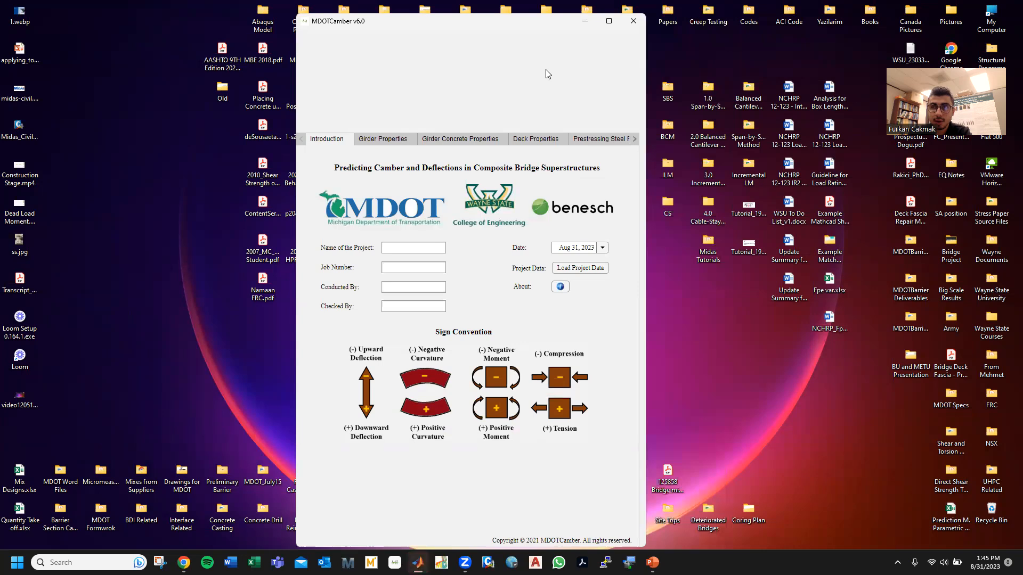
drag(401, 14, 604, 86)
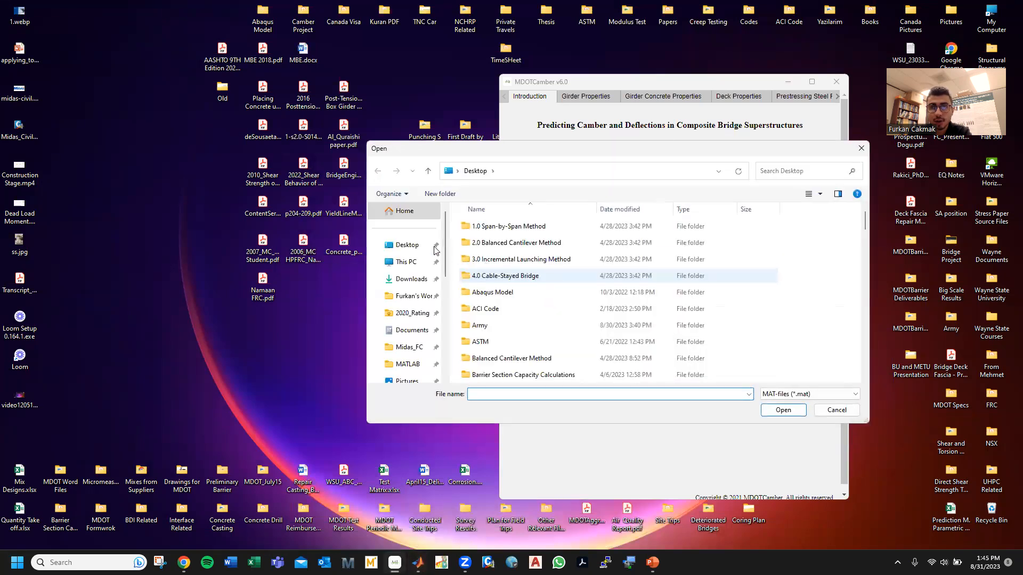
text(S11)
click(498, 404)
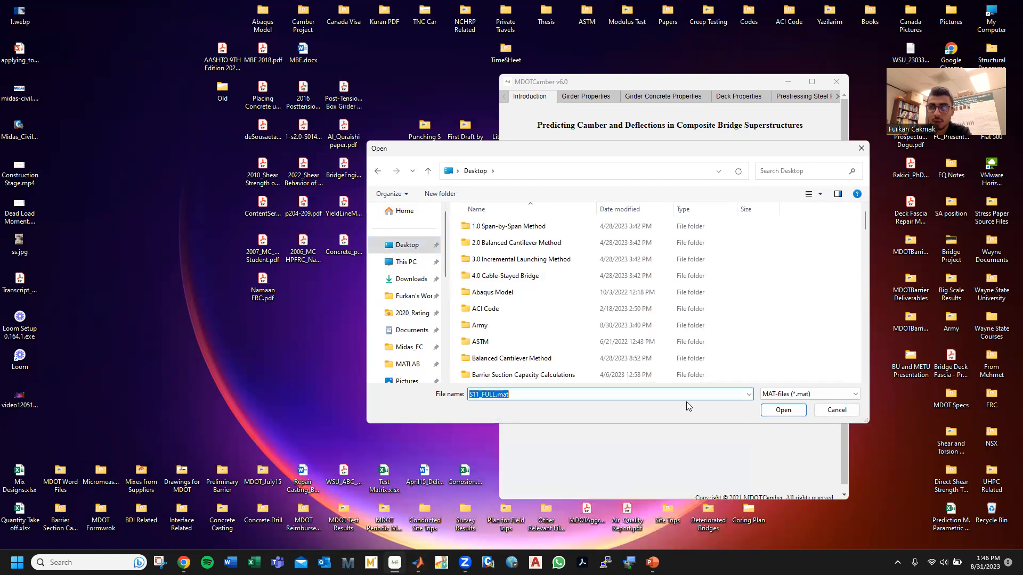
click(768, 410)
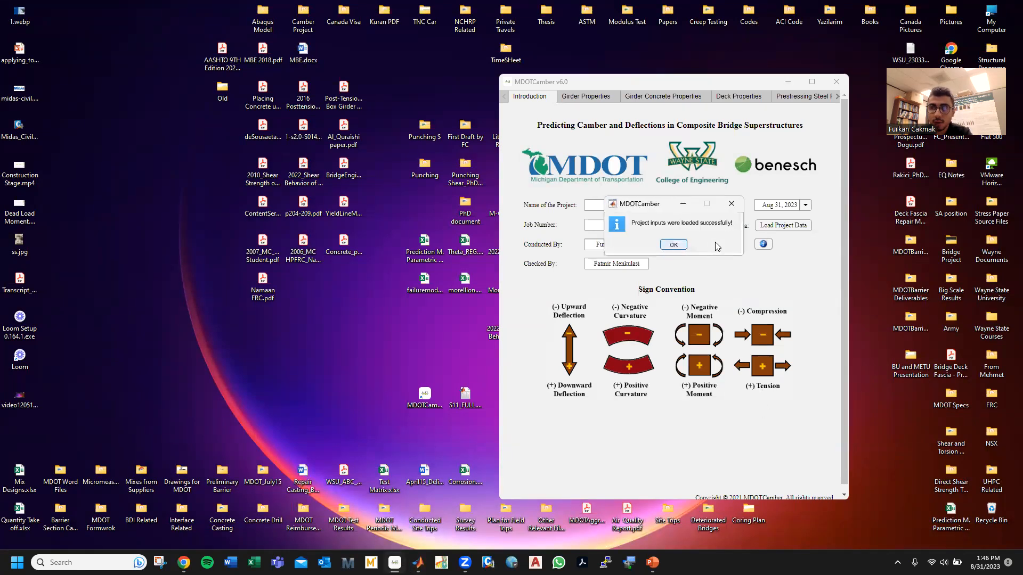
click(674, 245)
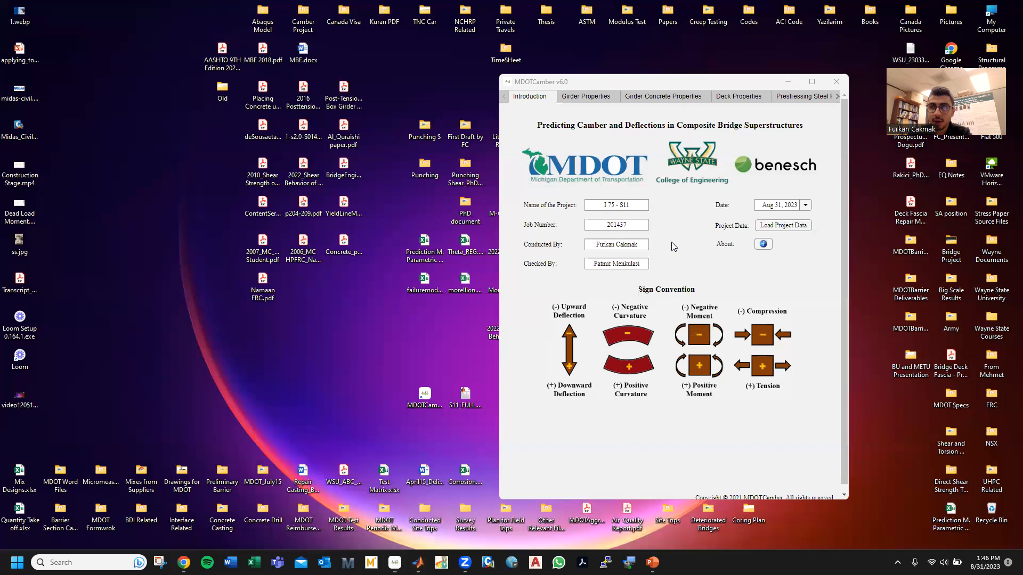
Review the loaded girder, girder concrete, deck, prestressing steel, creep and shrinkage, and time and environment inputs
click(586, 96)
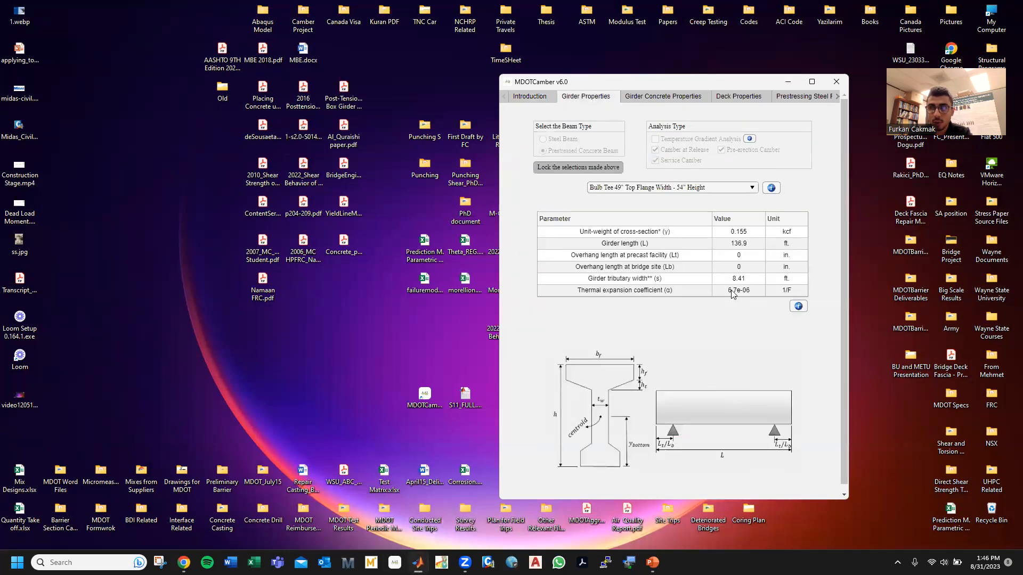
click(717, 186)
click(717, 186)
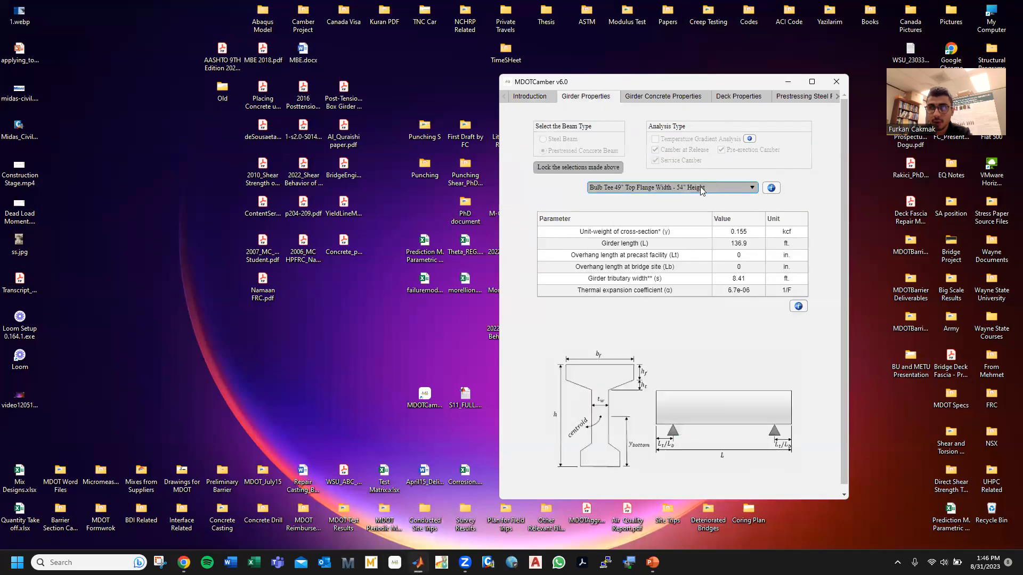
click(644, 97)
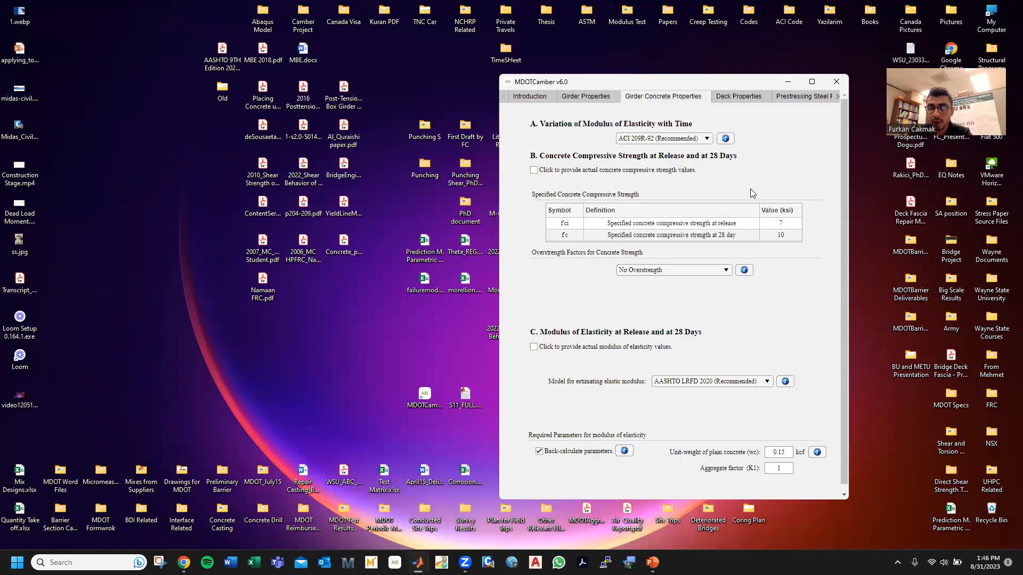
click(729, 99)
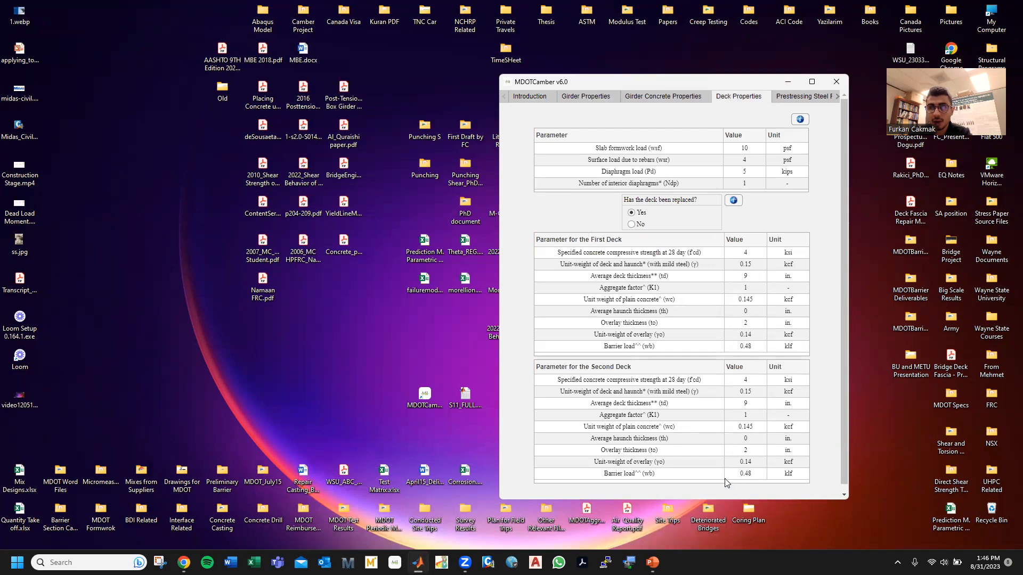
click(780, 95)
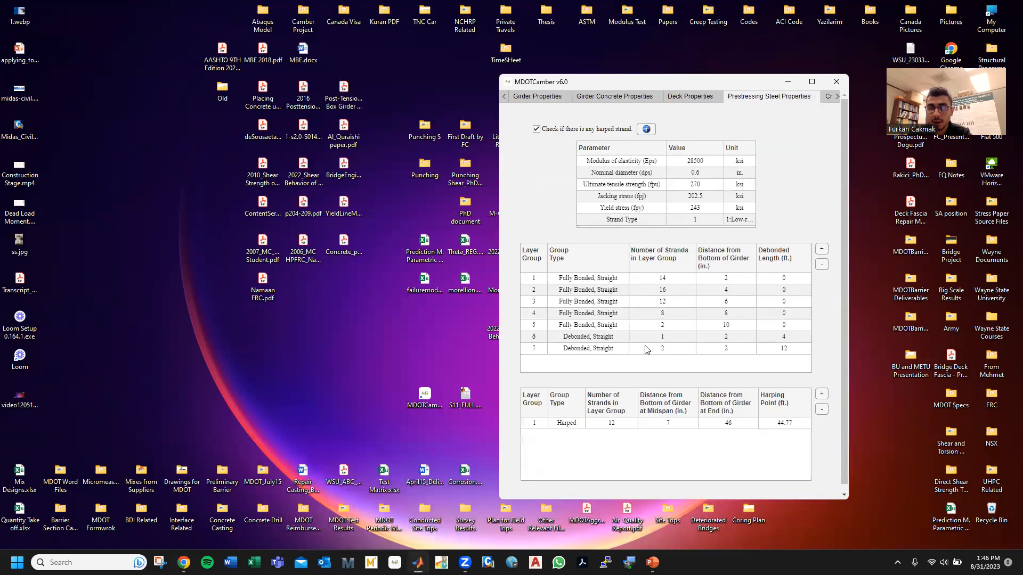
click(825, 98)
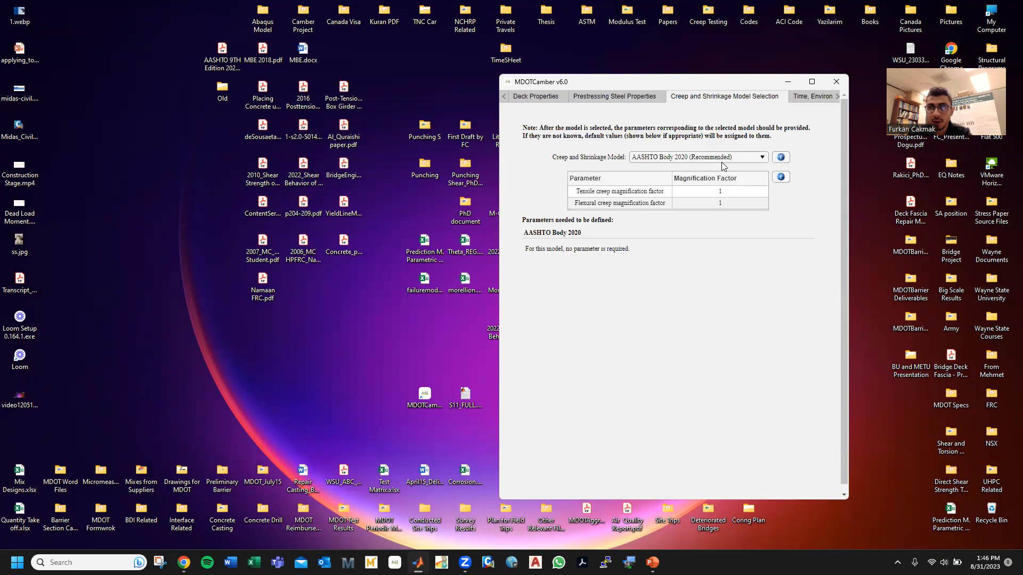
click(799, 98)
drag(806, 243, 807, 202)
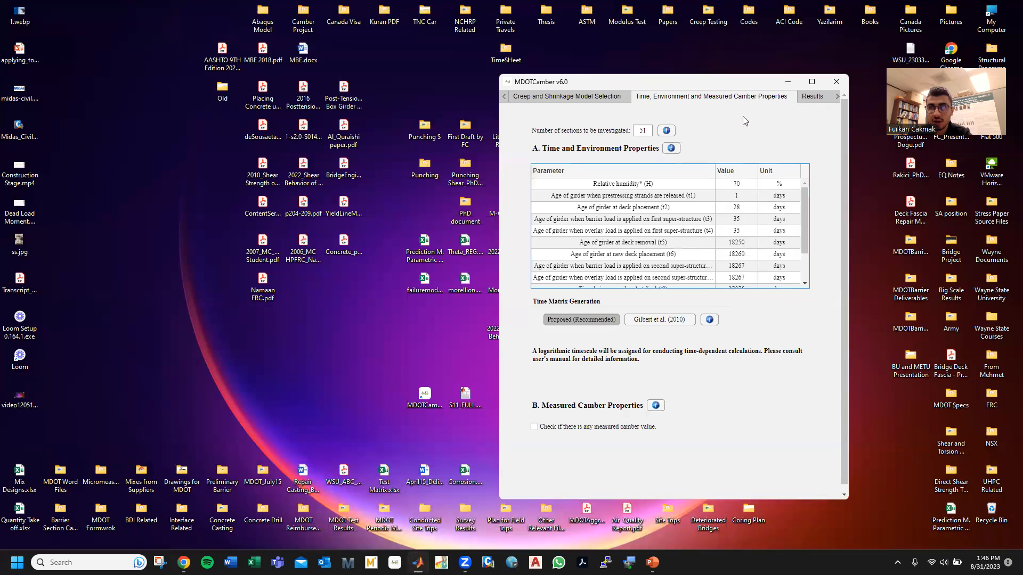
Calculate the camber results and review the net camber values by event and by day
click(807, 98)
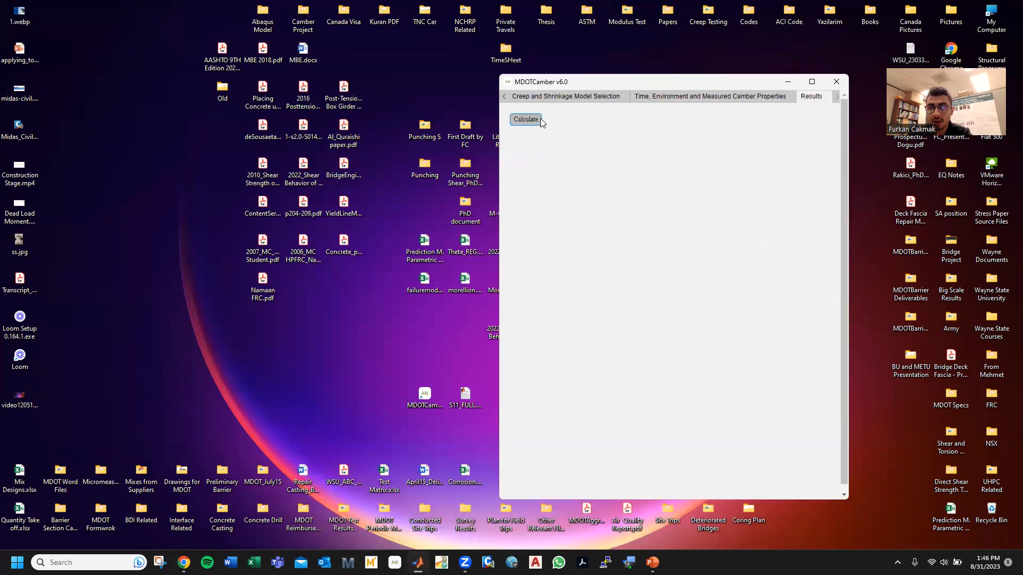
click(540, 120)
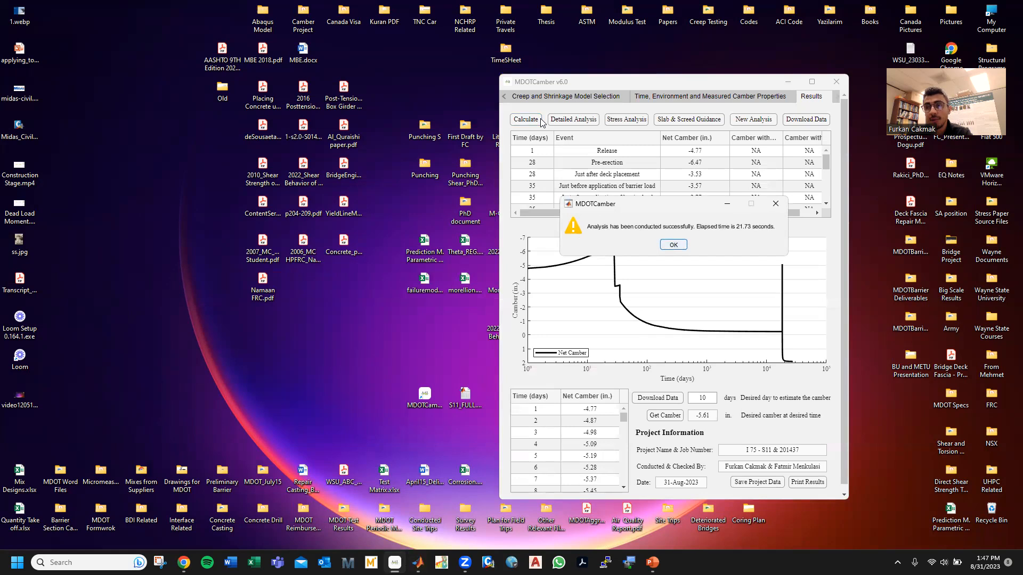
click(673, 245)
scroll(613, 167, down, 1)
scroll(612, 166, up, 1)
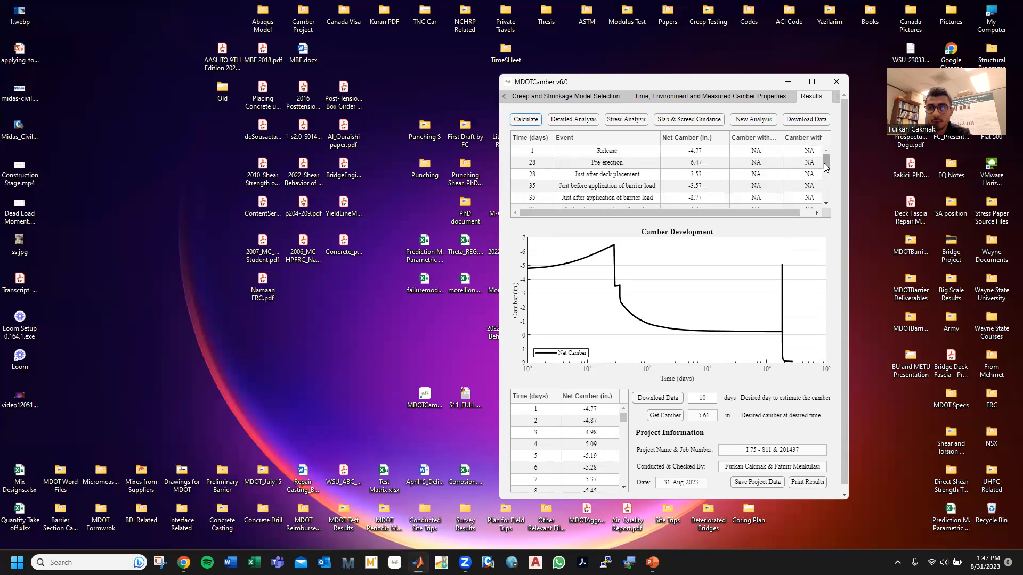
drag(824, 163, 824, 161)
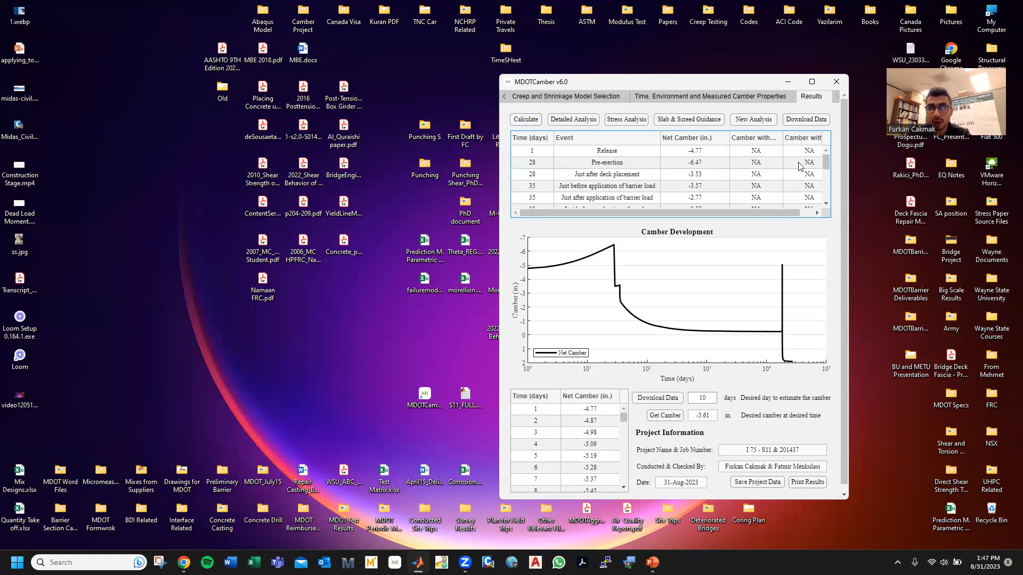
mouse_move(826, 164)
mouse_down()
mouse_move(827, 178)
mouse_move(826, 162)
mouse_up()
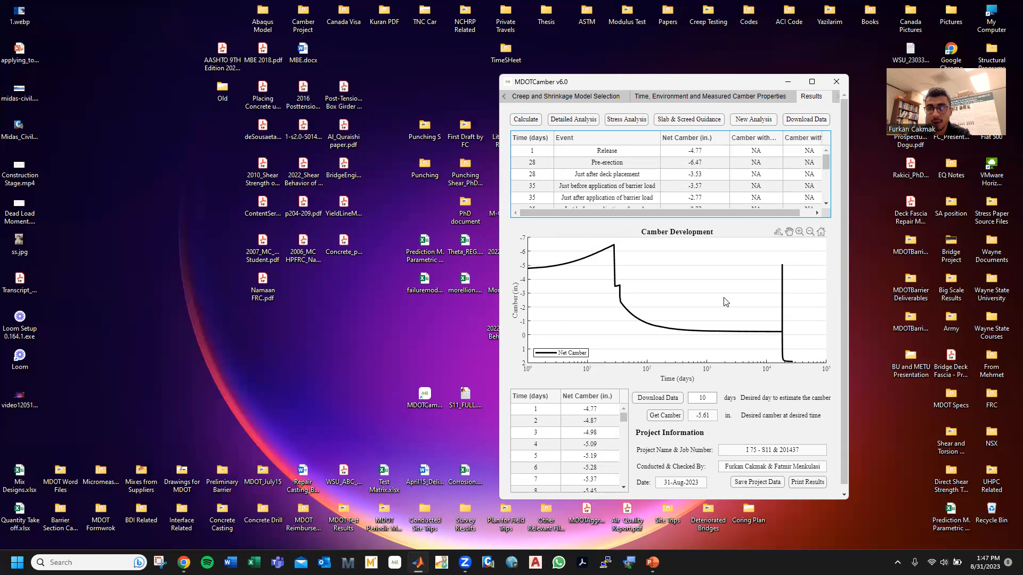
drag(623, 418, 626, 429)
scroll(581, 444, up, 10)
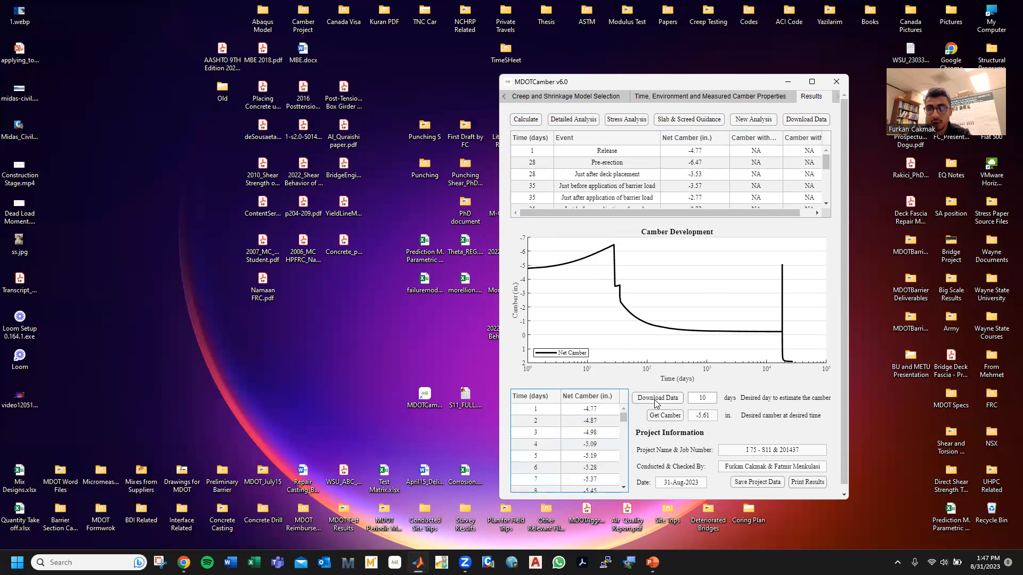
Get the estimated camber for a desired day of 55
double_click(692, 400)
text(55)
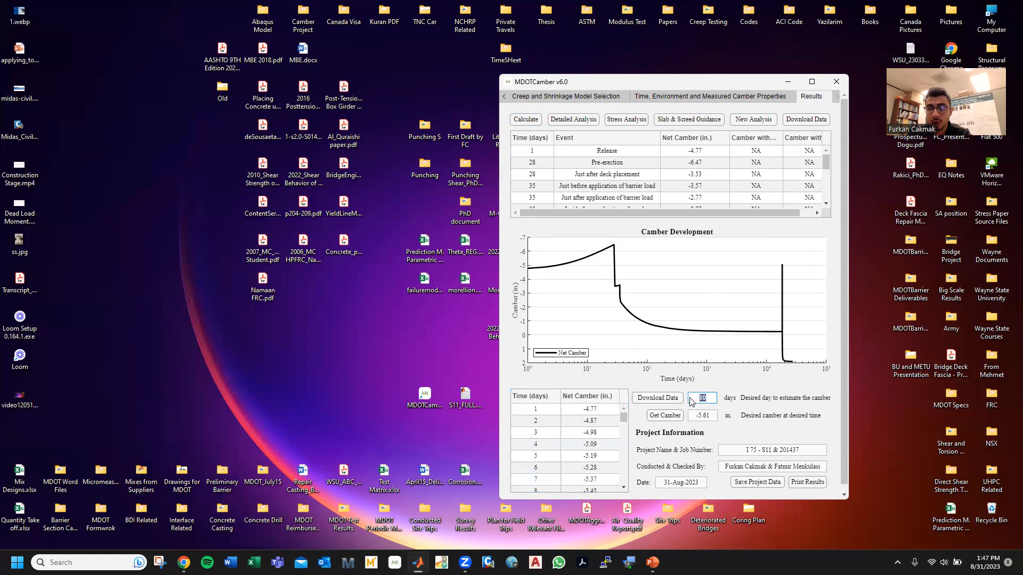
click(673, 416)
double_click(697, 398)
click(476, 407)
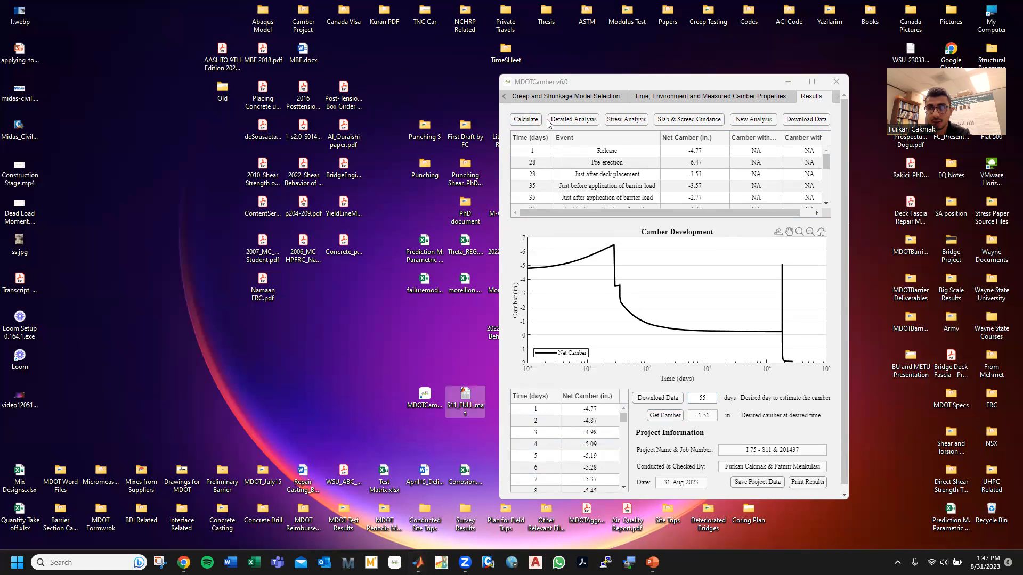
Open the detailed analysis and examine the time-based plots of camber, midspan curvature and effective strand stress
click(567, 121)
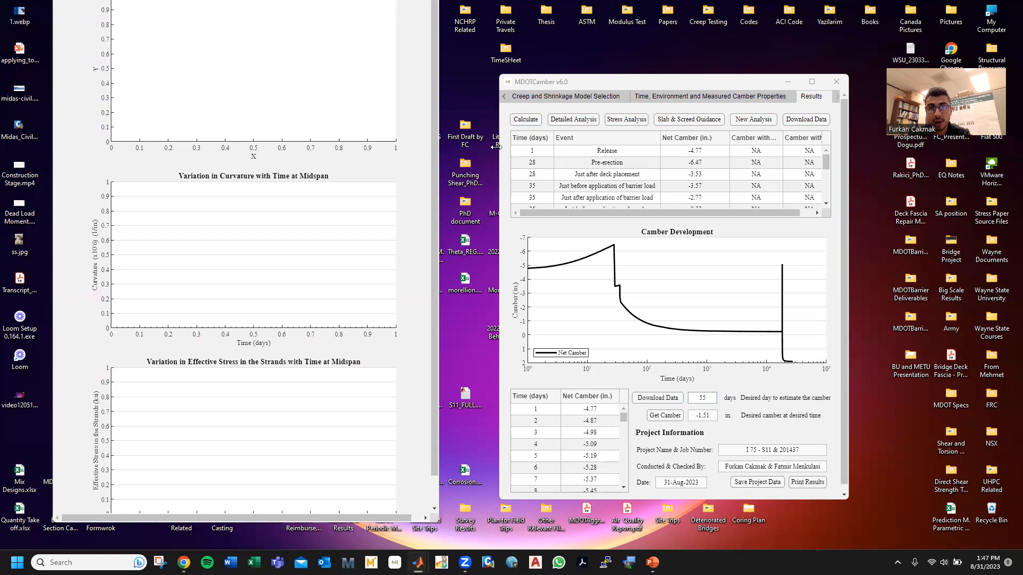
scroll(498, 151, down, 3)
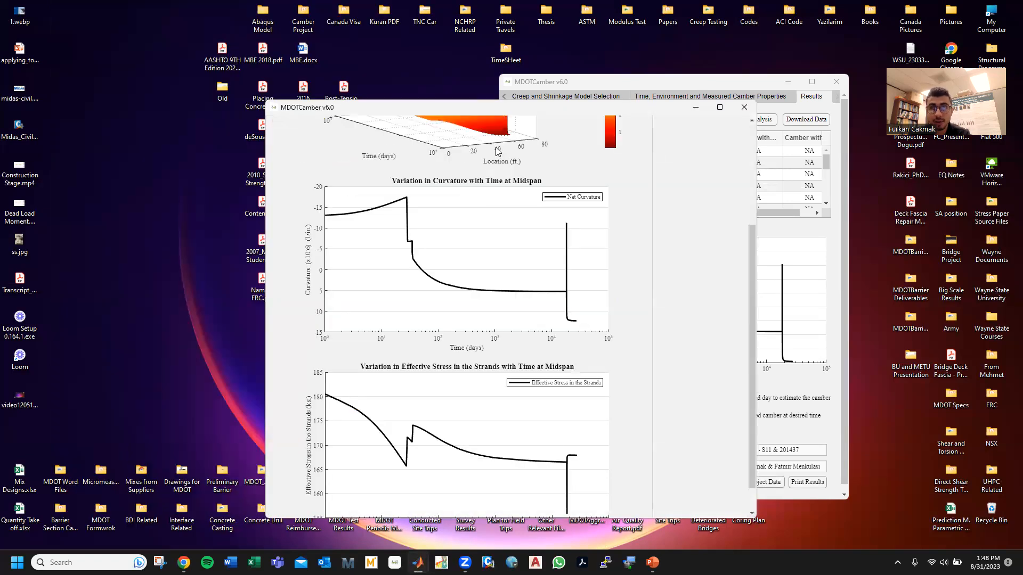
drag(540, 110, 392, 67)
scroll(593, 223, up, 3)
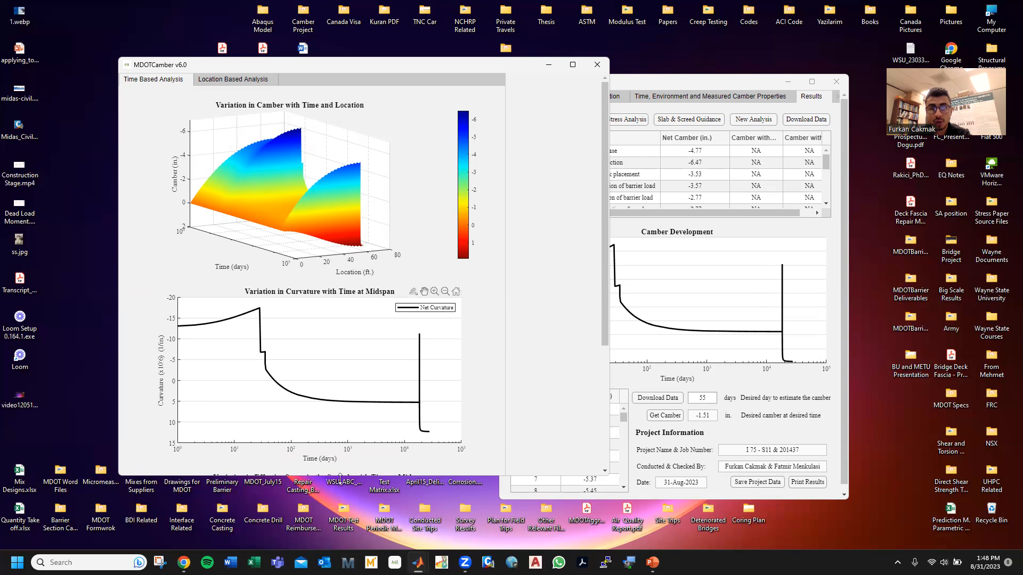
drag(602, 316, 600, 434)
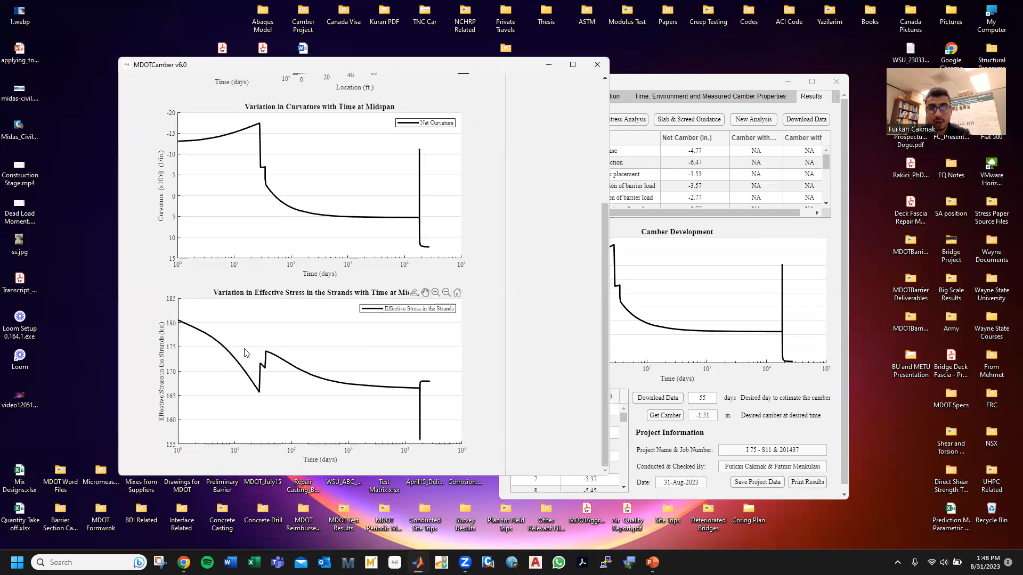
drag(603, 385, 514, 140)
Calculate the location-based analysis at 55 days, review the curvature, camber and strand stress along the span, and close the detailed analysis
click(229, 80)
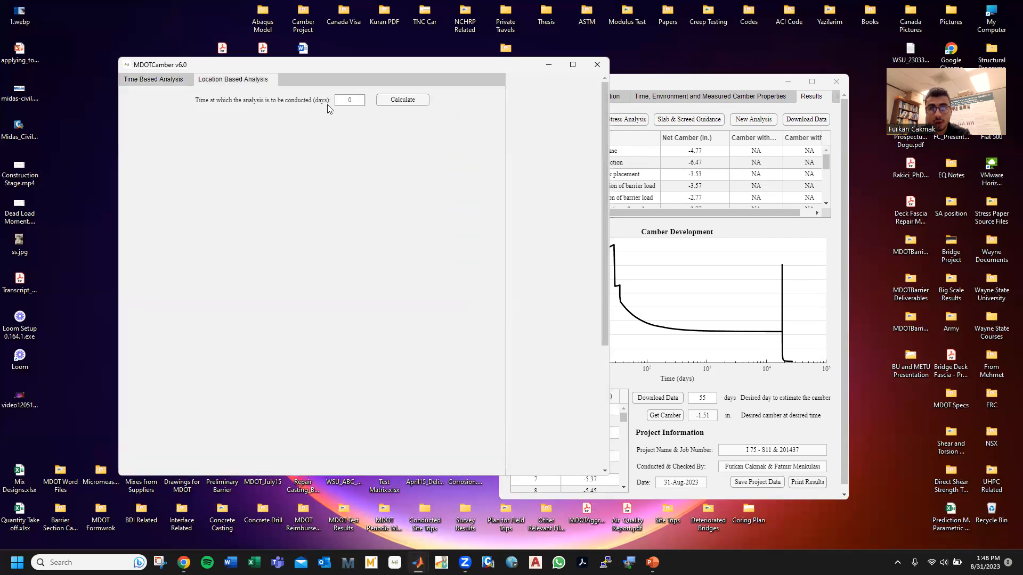
text(55)
click(392, 103)
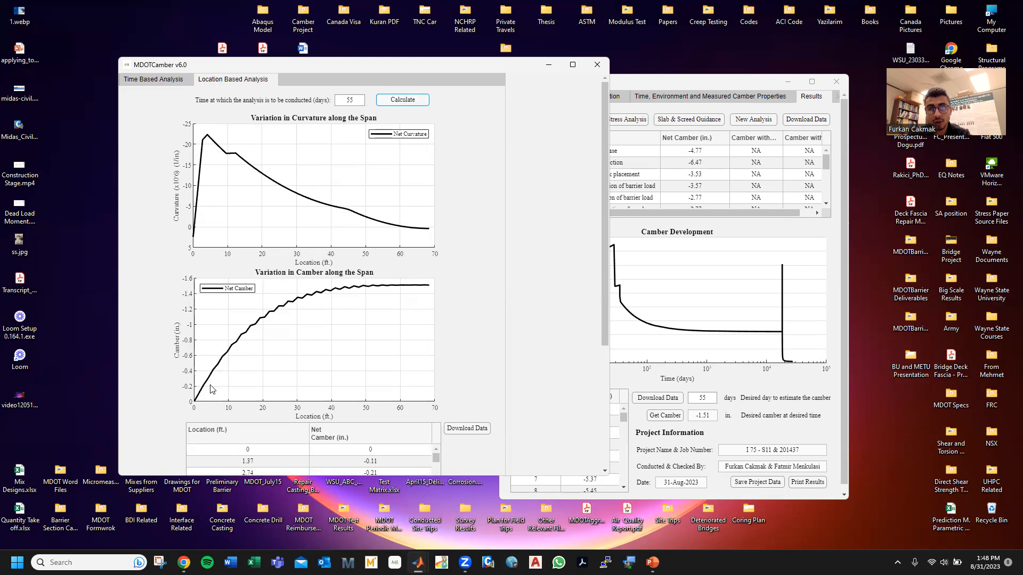
scroll(607, 334, down, 2)
scroll(586, 396, down, 3)
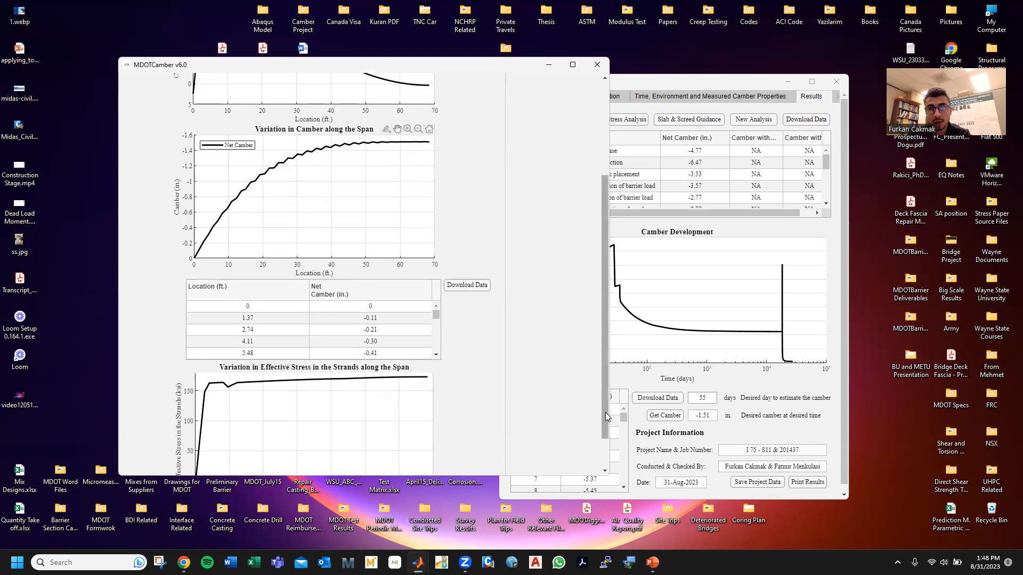
scroll(605, 412, down, 2)
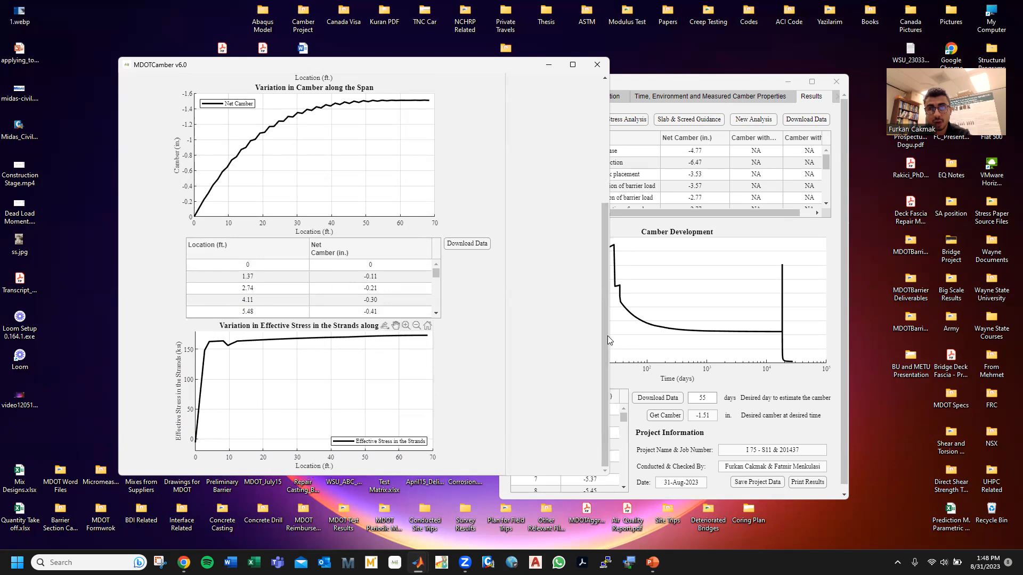
scroll(604, 283, up, 1)
scroll(604, 283, up, 5)
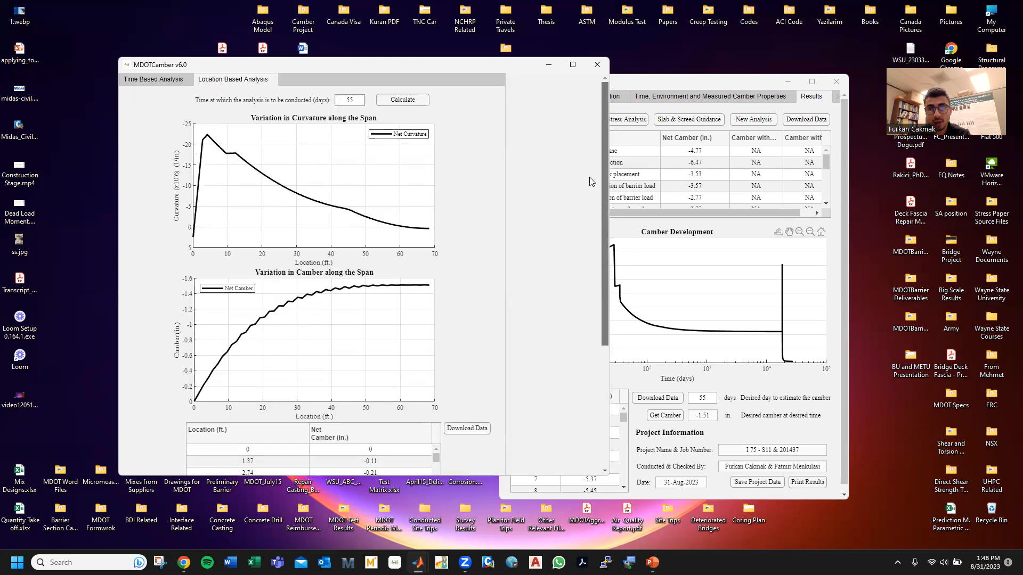
click(593, 69)
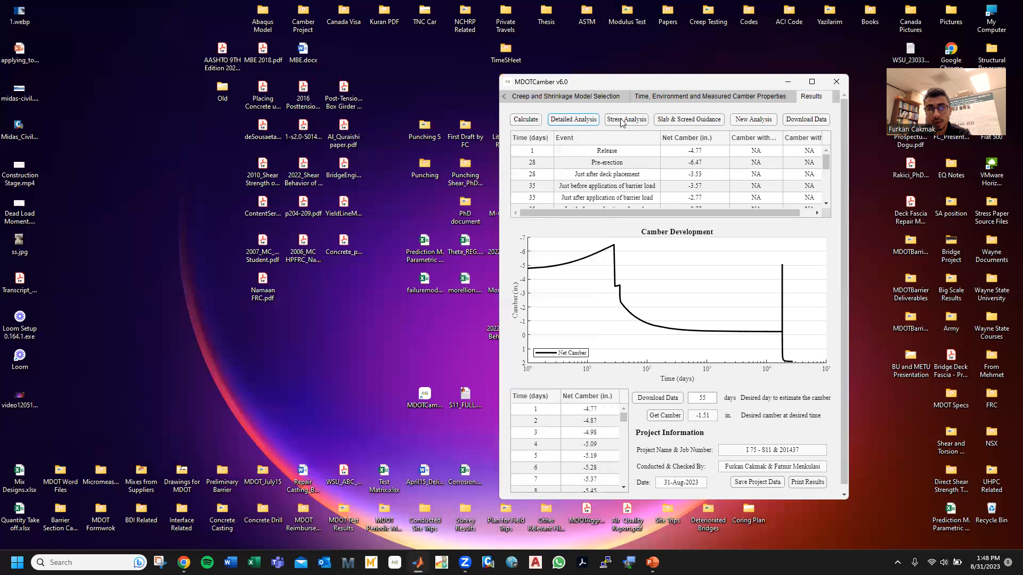
Run the stress analysis and examine the girder's top and bottom fiber stress plots against the allowable limits
click(622, 119)
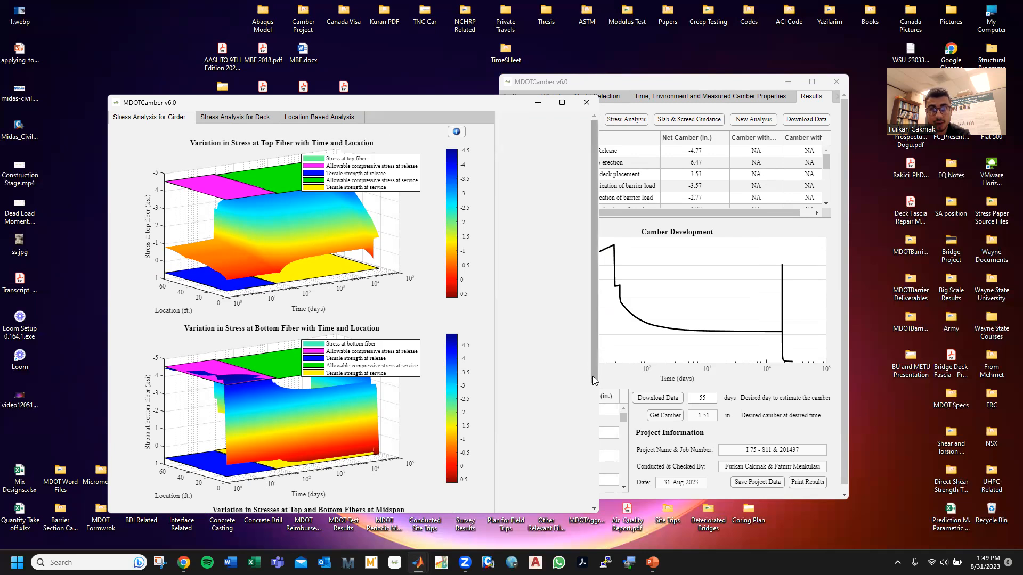
scroll(592, 376, down, 5)
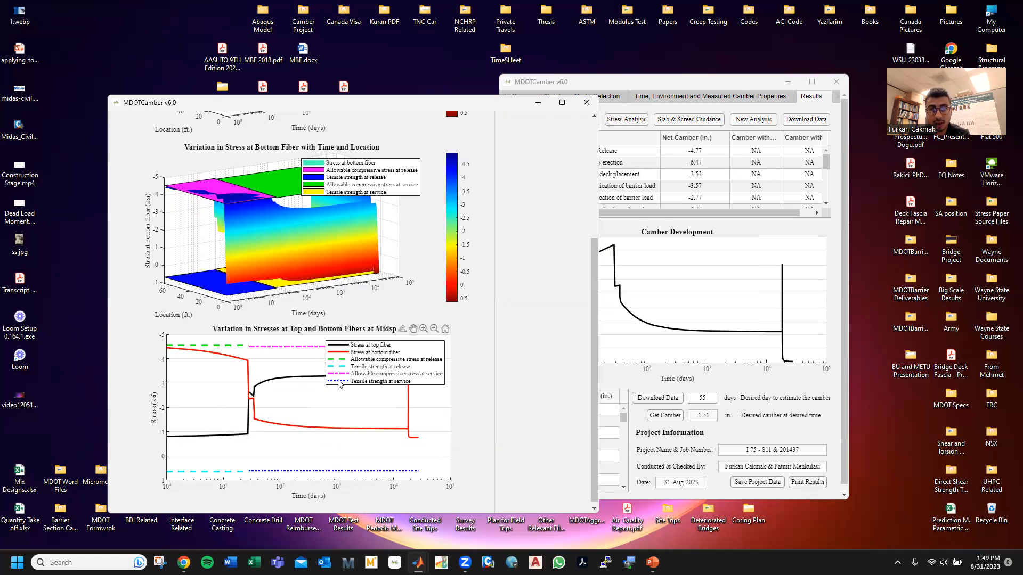
drag(593, 420, 595, 298)
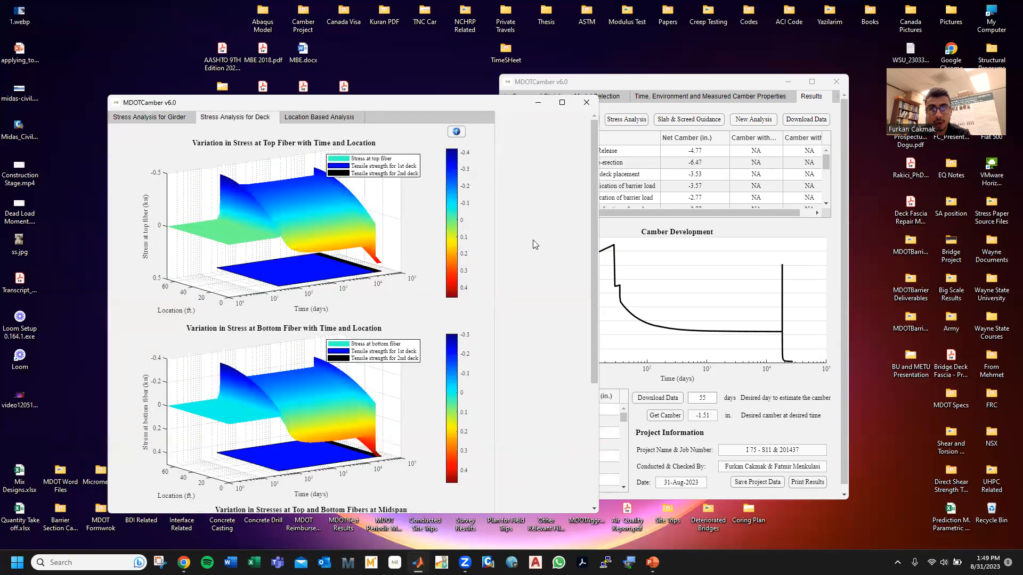
Examine the deck's top and bottom fiber stress plots against the tensile strengths of the first and second decks
scroll(593, 336, down, 1)
scroll(594, 319, up, 1)
drag(590, 350, 588, 471)
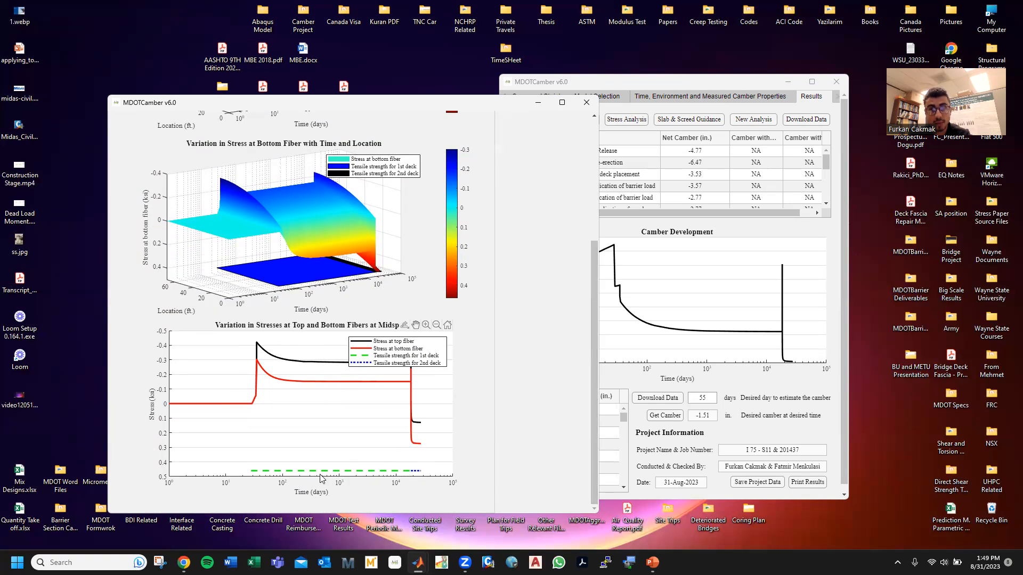
drag(594, 468, 592, 342)
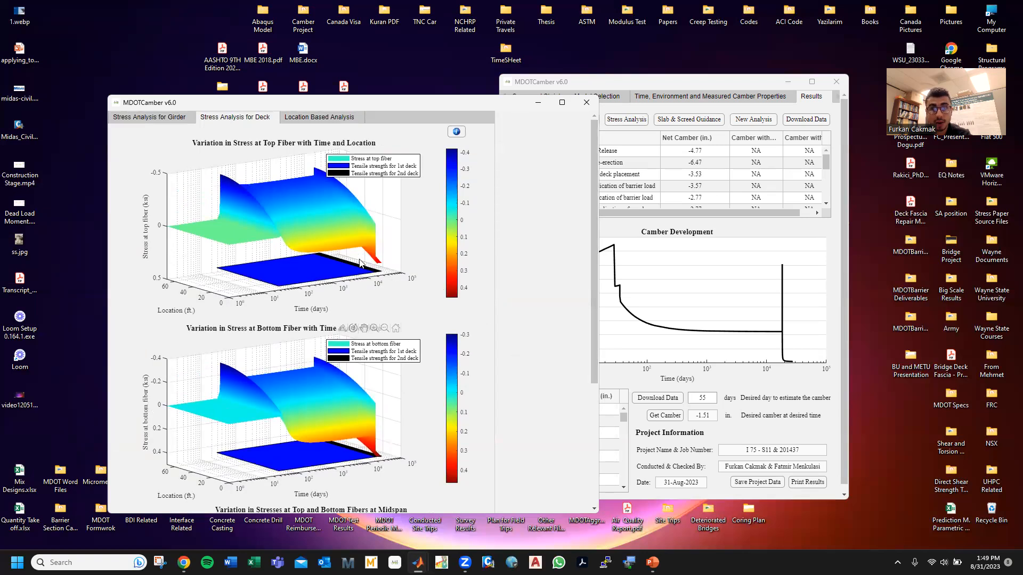
Revisit the girder stress plots and calculate the location-based stress analysis at 55 days
click(168, 117)
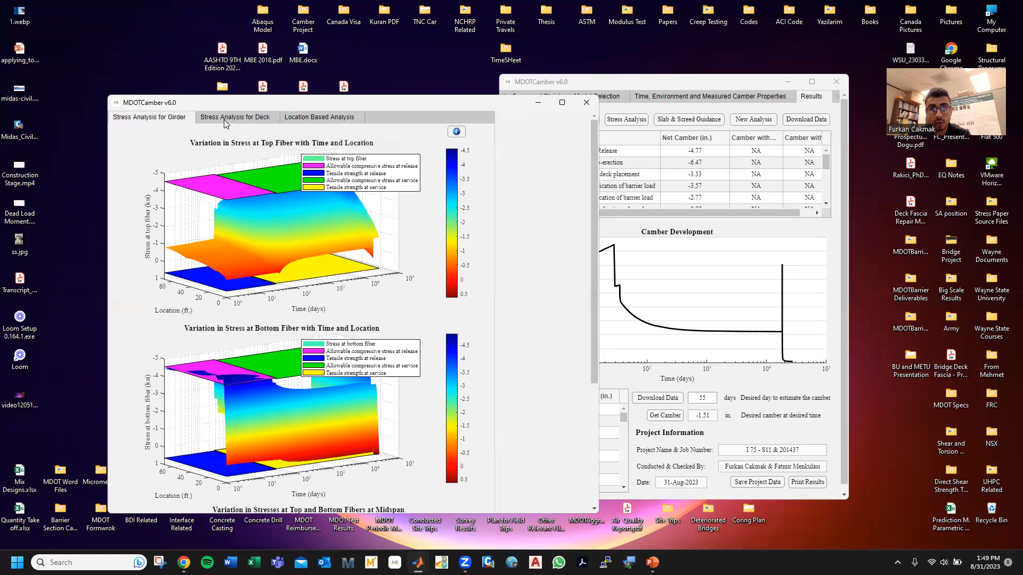
click(326, 117)
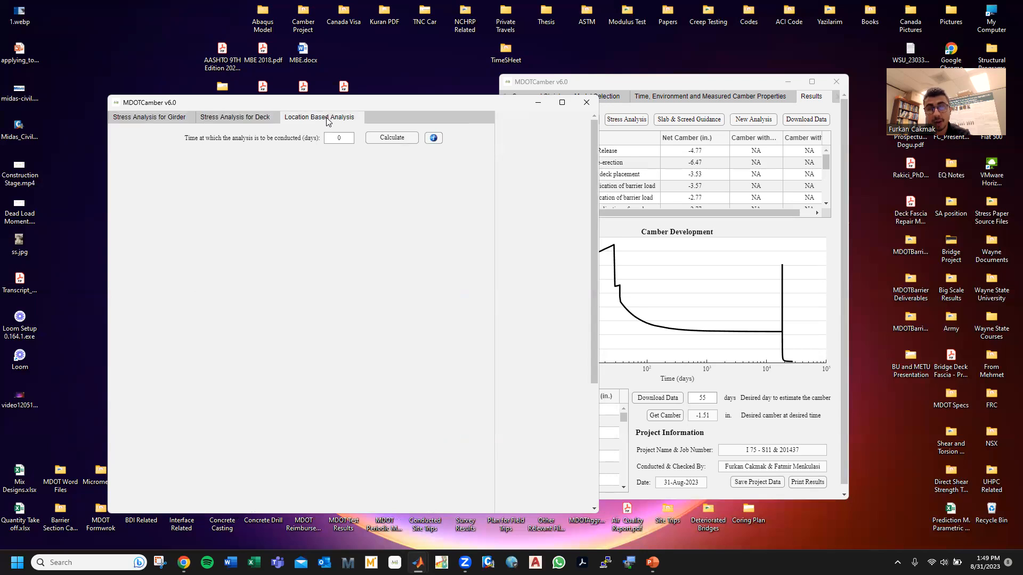
key(BackSpace)
text(55)
click(388, 138)
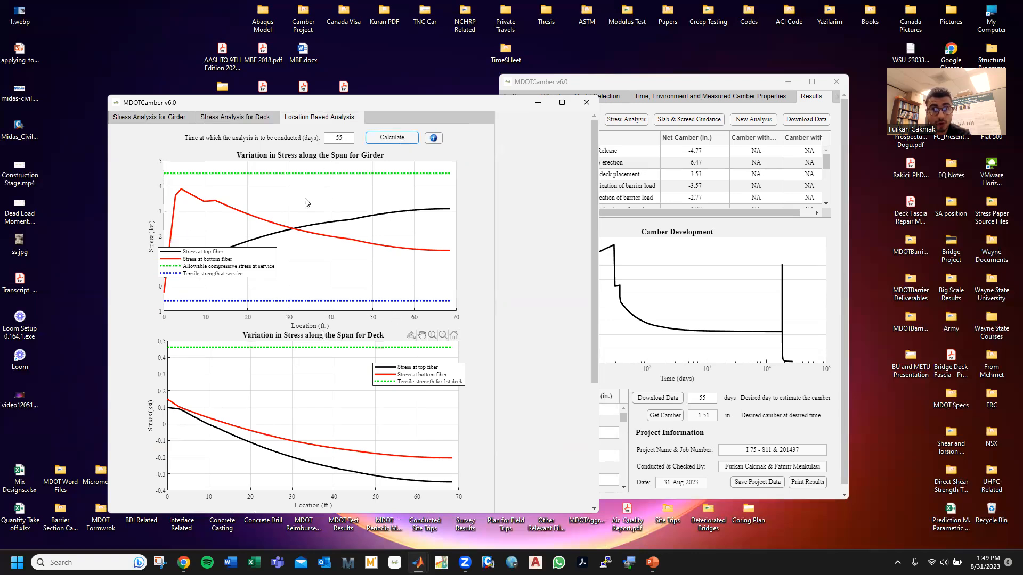
Examine the deck stress along the span and the cross-sectional stress at midspan, and close the stress analysis
drag(590, 371, 589, 533)
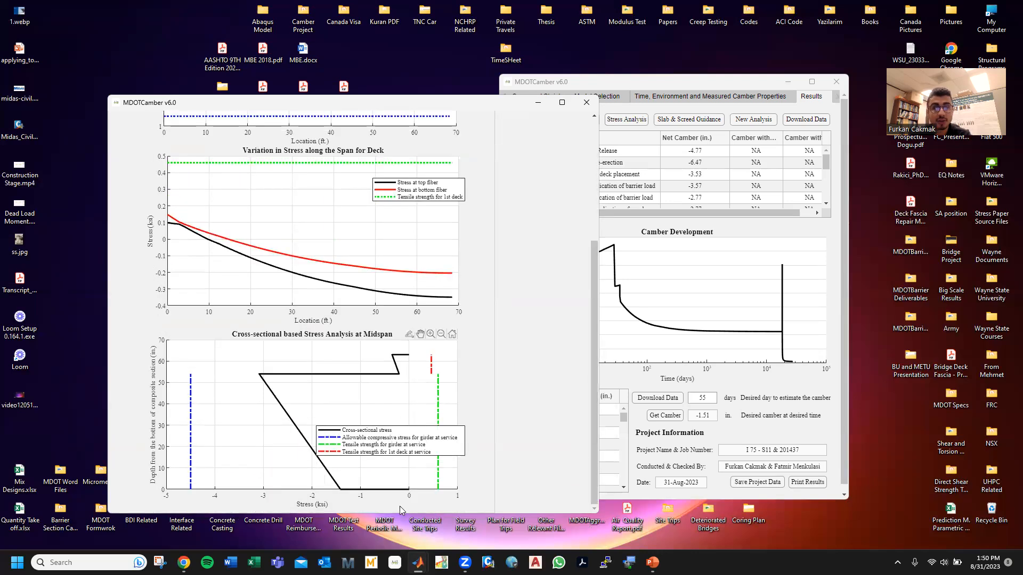
click(584, 105)
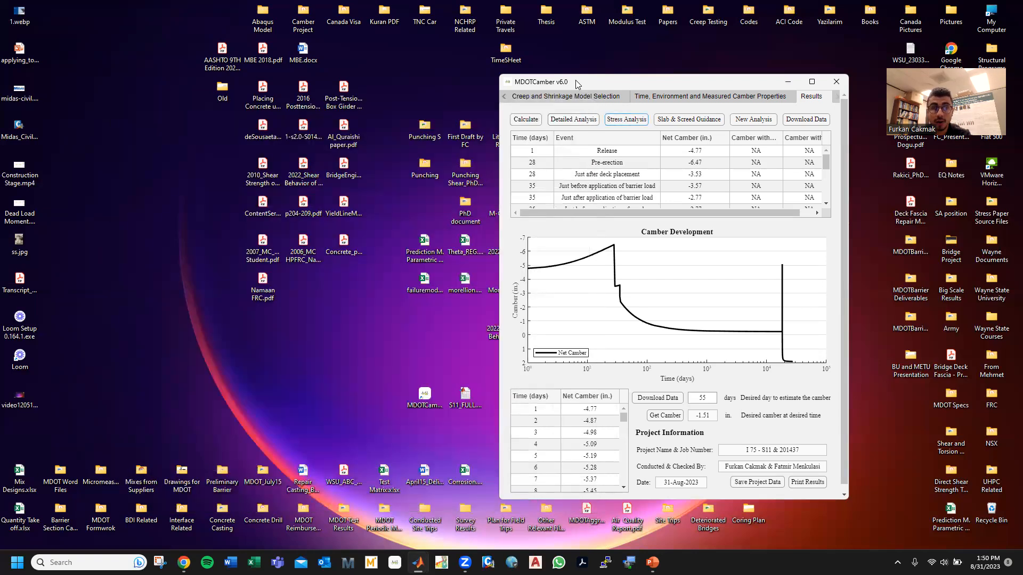
drag(575, 80, 384, 89)
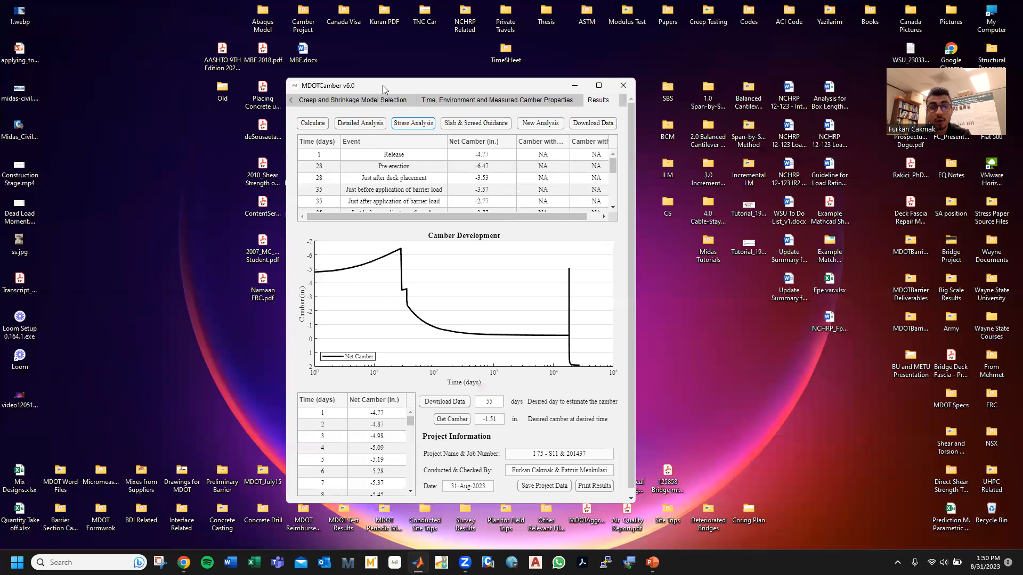